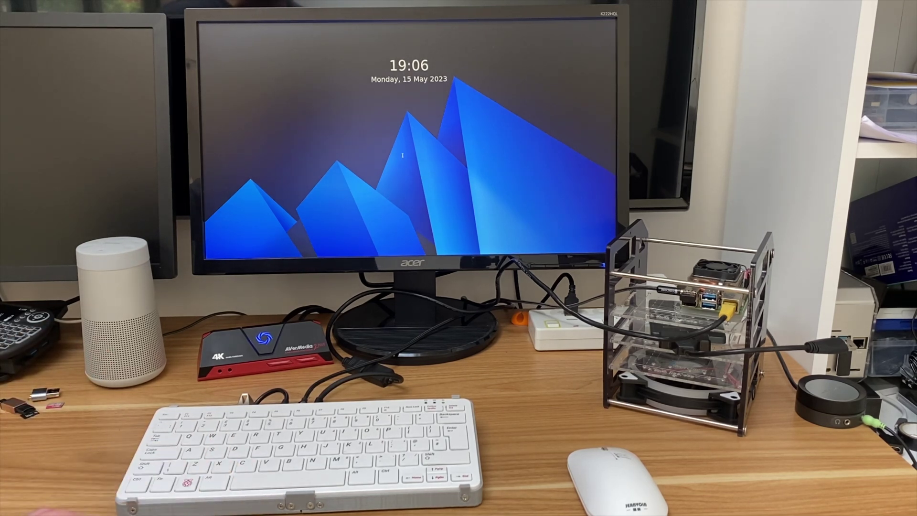
# Wake the SDDM lock screen and log in with the account password
pyautogui.click(430, 172)
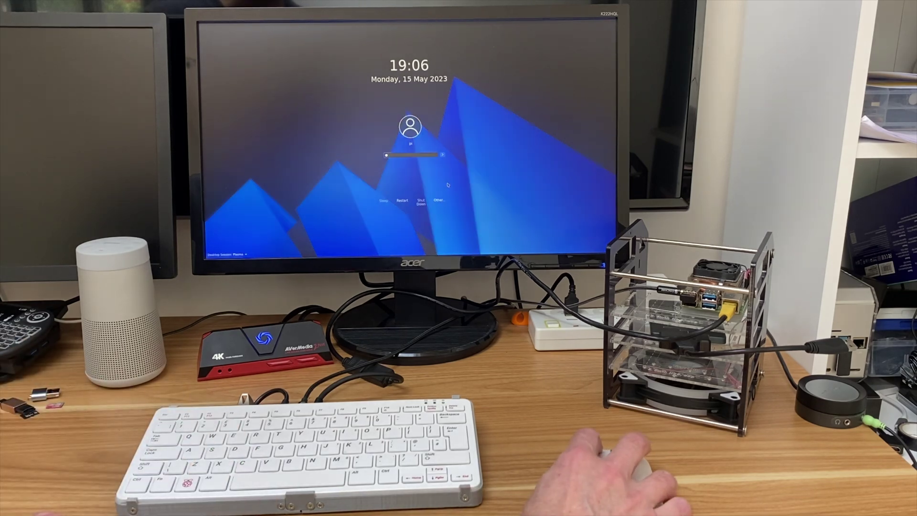
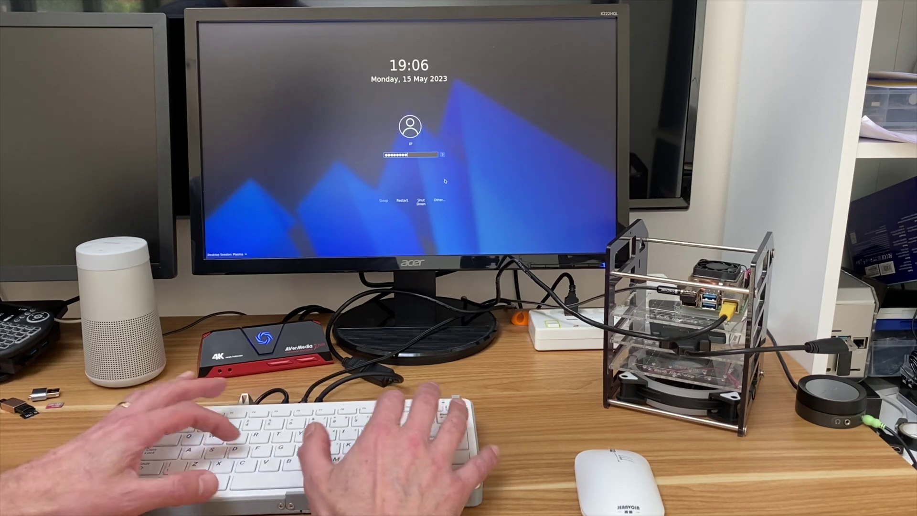
pyautogui.press('Return')
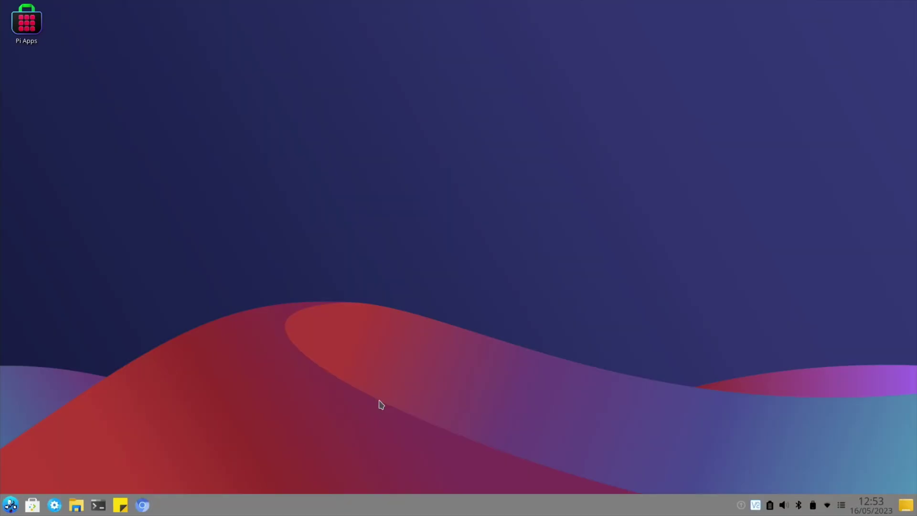
pyautogui.click(10, 505)
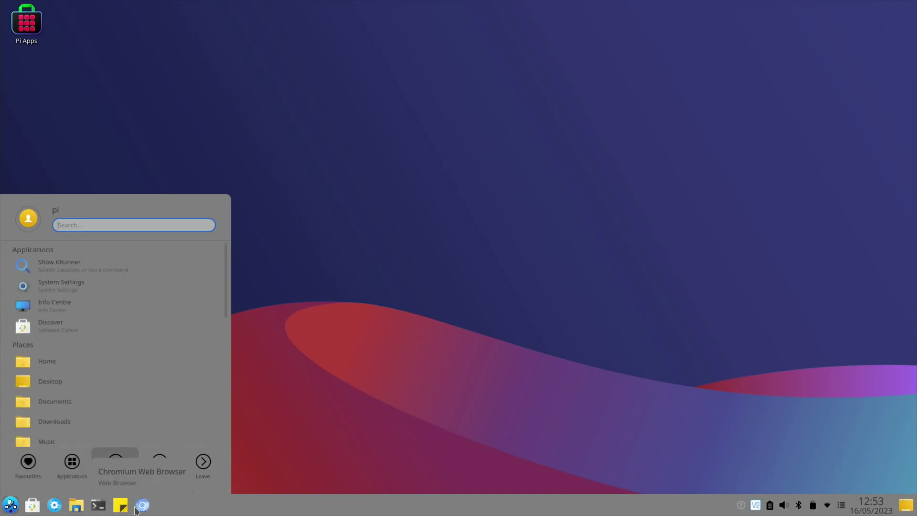
pyautogui.click(136, 507)
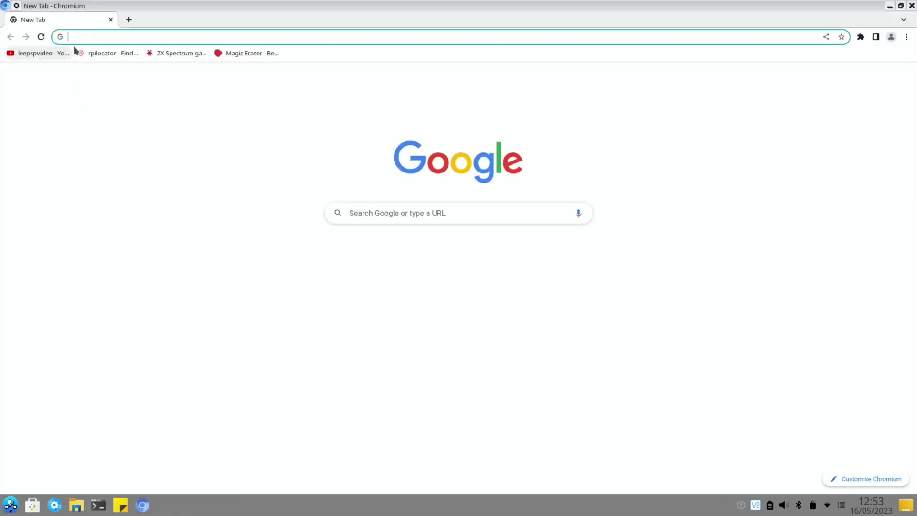
pyautogui.click(911, 6)
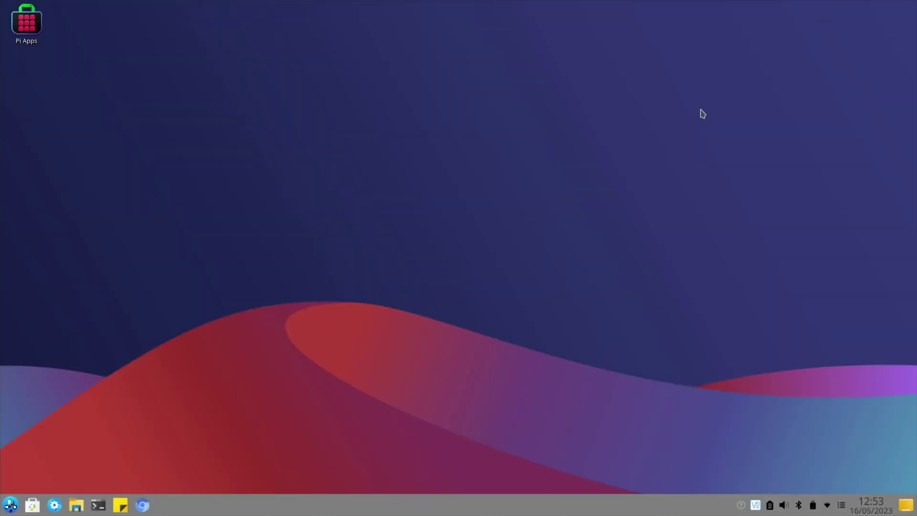
pyautogui.click(76, 505)
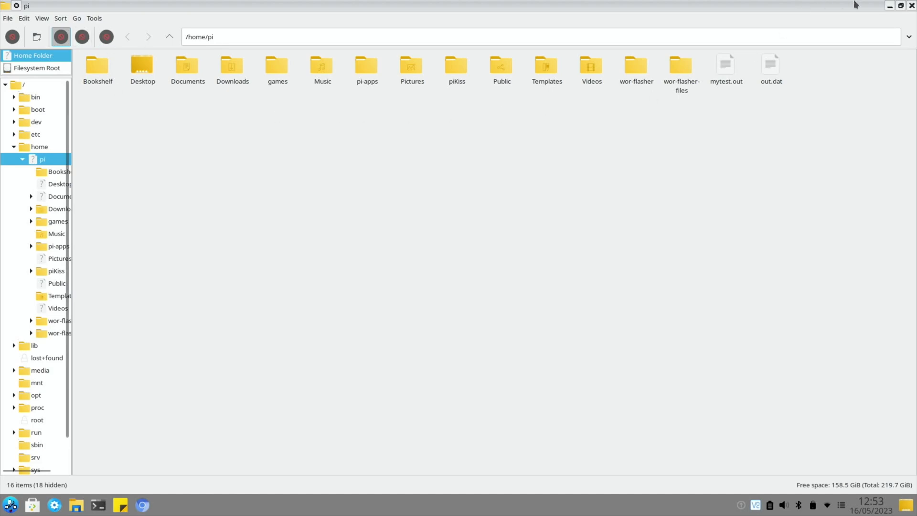
pyautogui.click(911, 5)
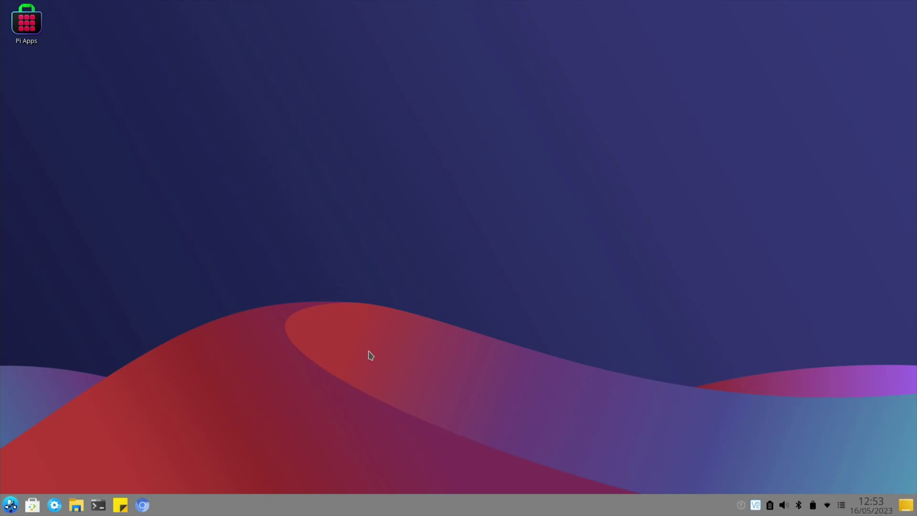
# Search 'theme' in the application launcher and open the Global Theme settings
pyautogui.press('super')
pyautogui.write('the')
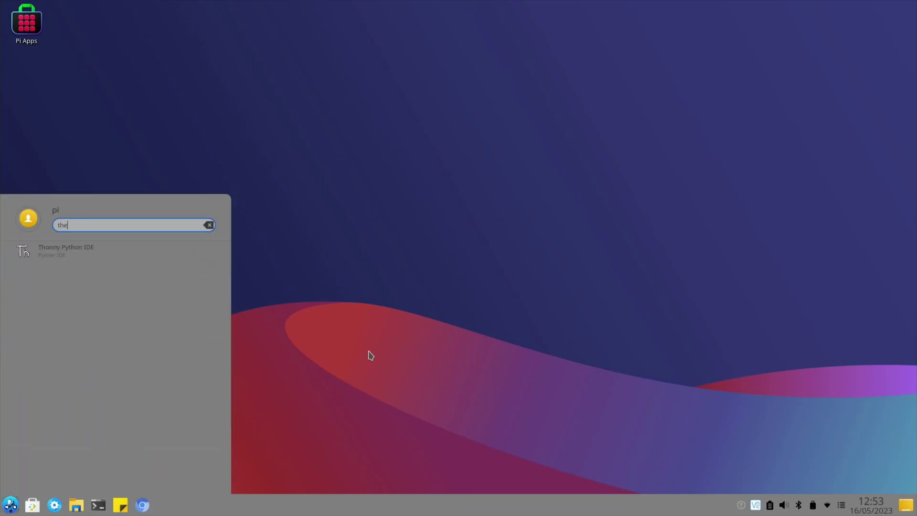
pyautogui.write('me')
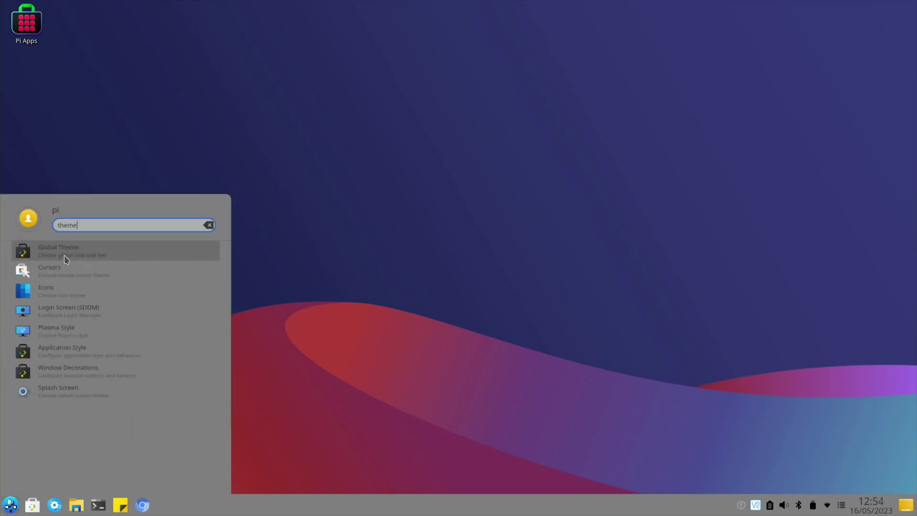
pyautogui.click(65, 258)
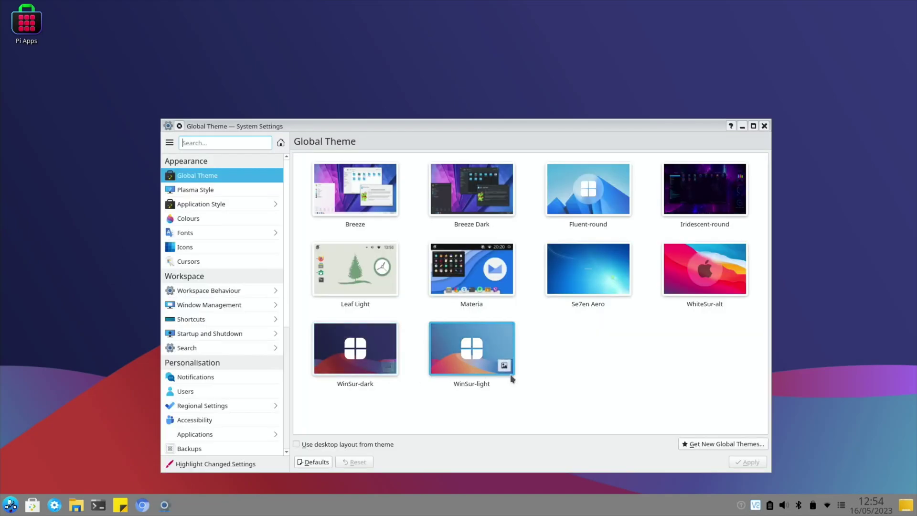
# Look over the WinSur-light and Iridescent-round theme thumbnails, then close System Settings
pyautogui.moveTo(452, 352)
pyautogui.moveTo(378, 348)
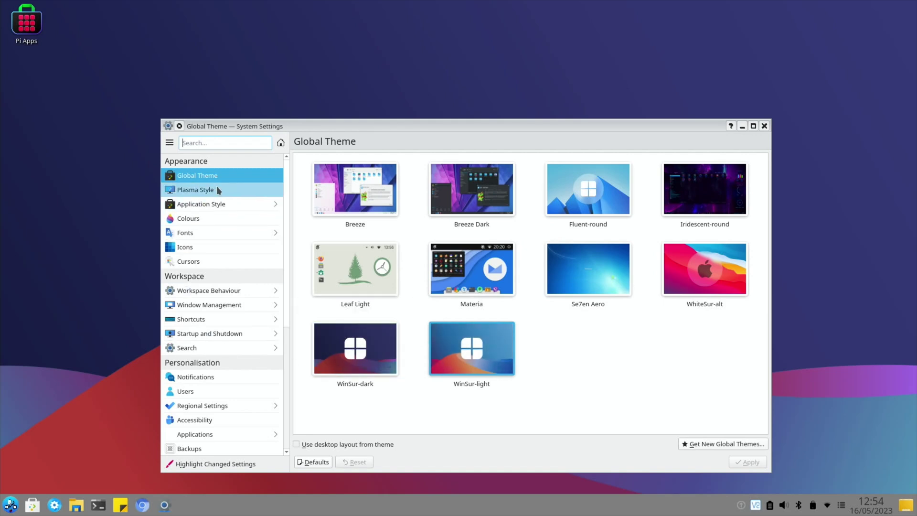
pyautogui.scroll(-4, 193, 277)
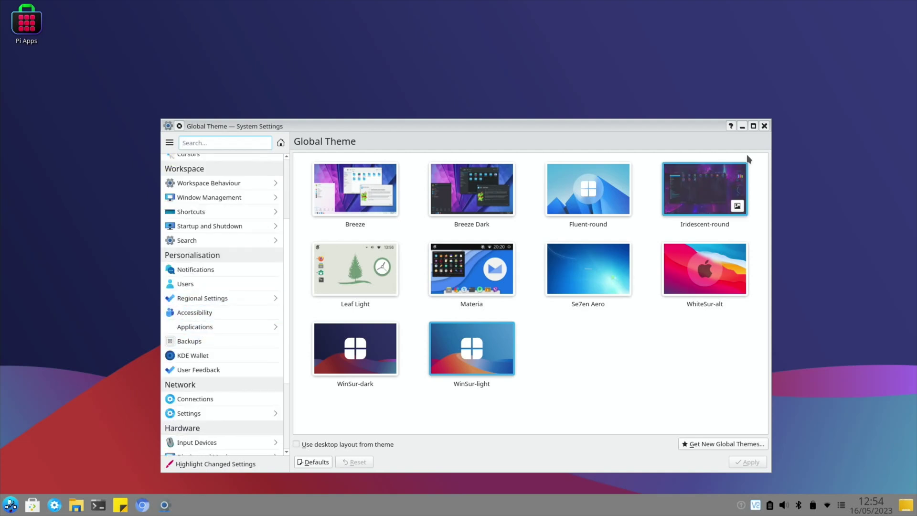
pyautogui.click(763, 126)
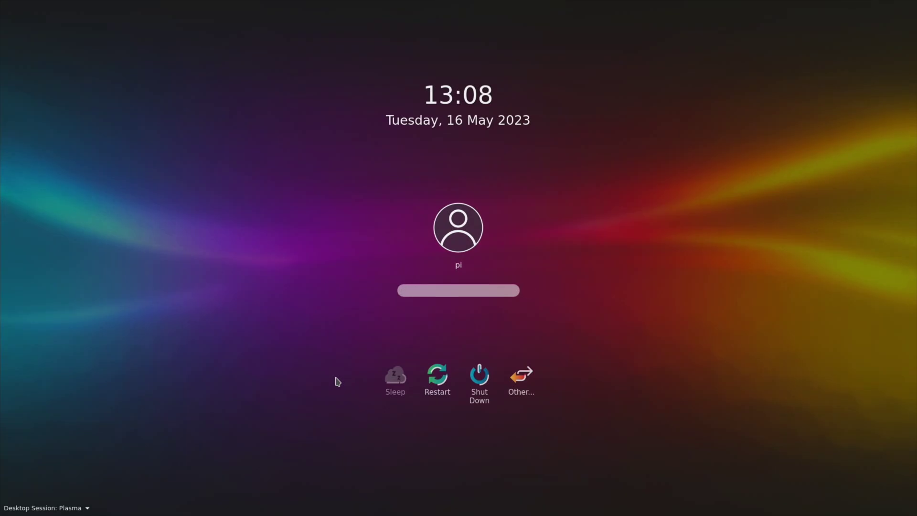
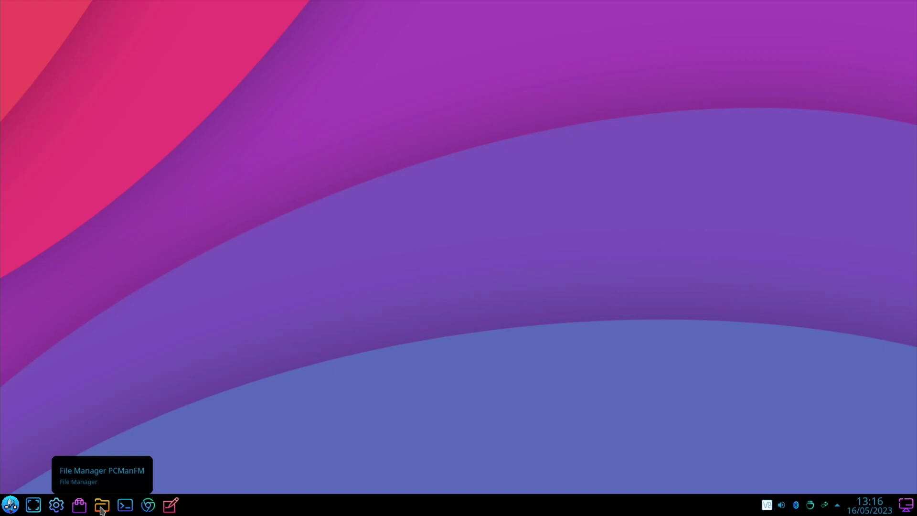
# Launch System Settings from the launcher and go to its Global Theme page
pyautogui.click(11, 505)
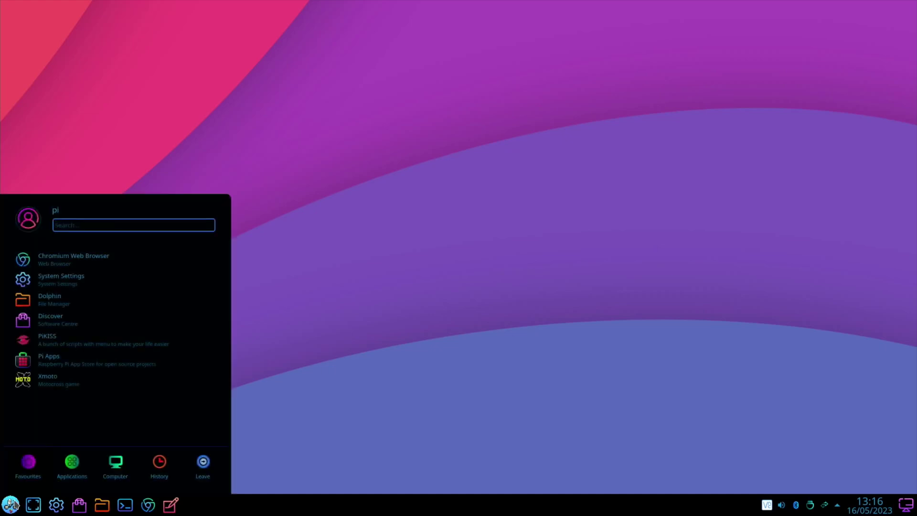
pyautogui.click(65, 286)
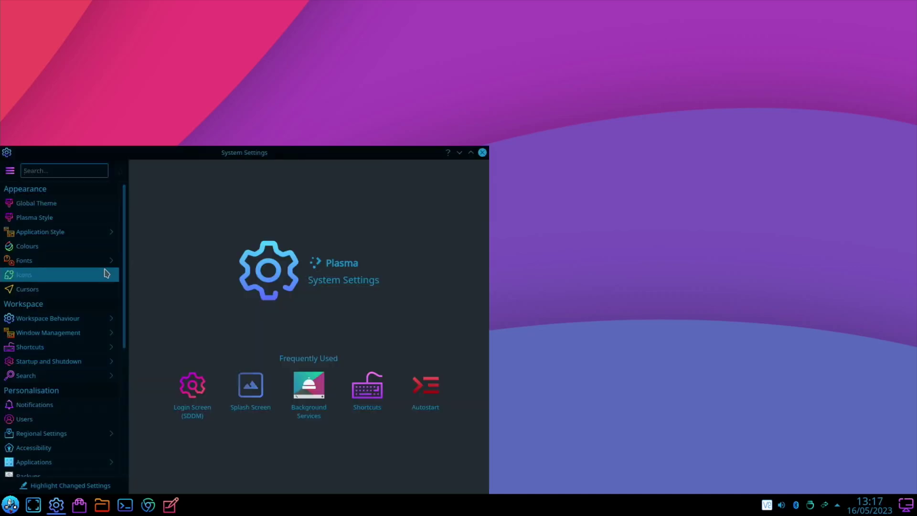
pyautogui.scroll(-5, 106, 273)
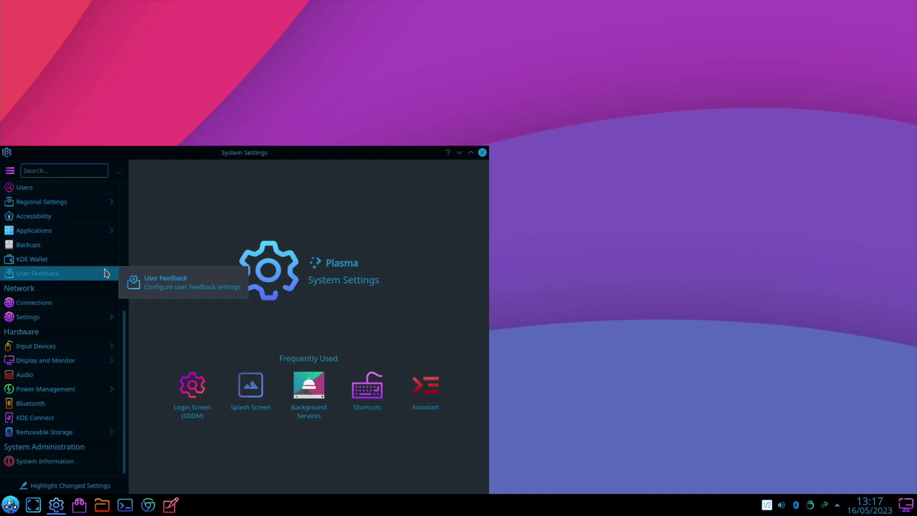
pyautogui.scroll(5, 106, 274)
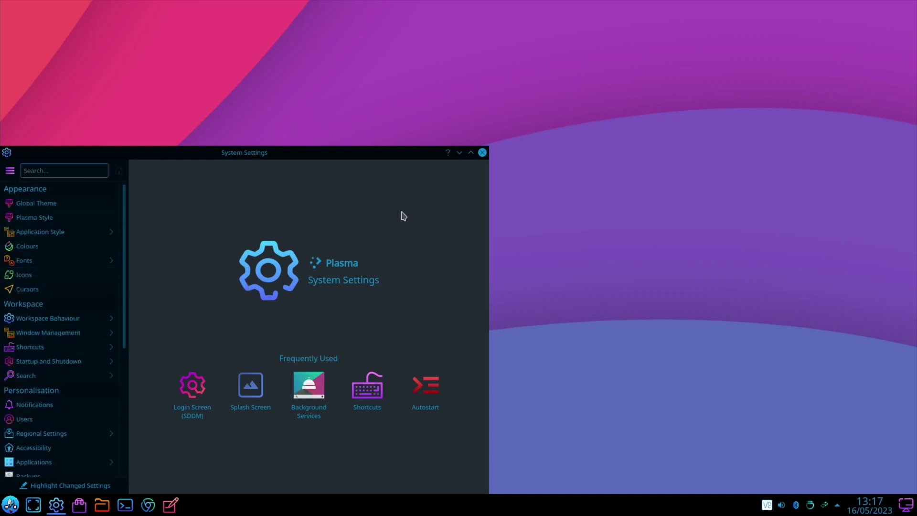
pyautogui.click(95, 203)
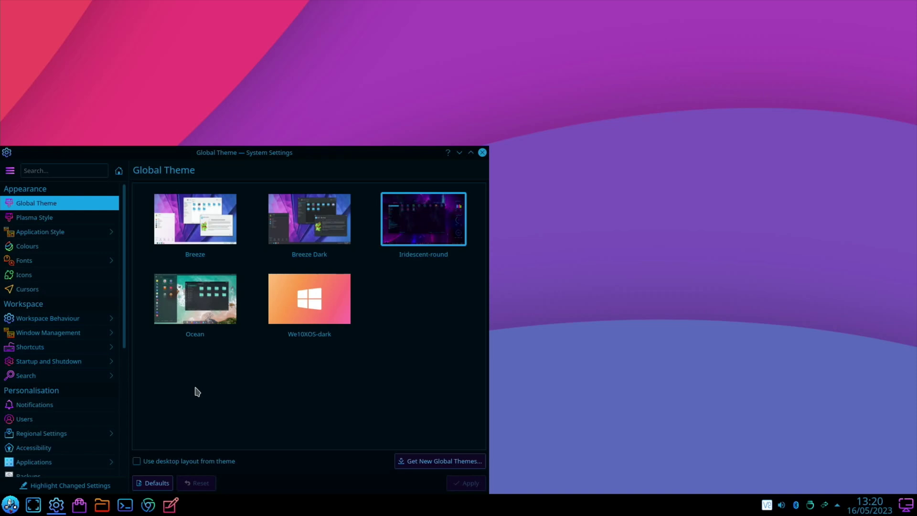
# In the file manager, open Documents, then open os details LeePSPvideo.txt in KWrite
pyautogui.click(102, 504)
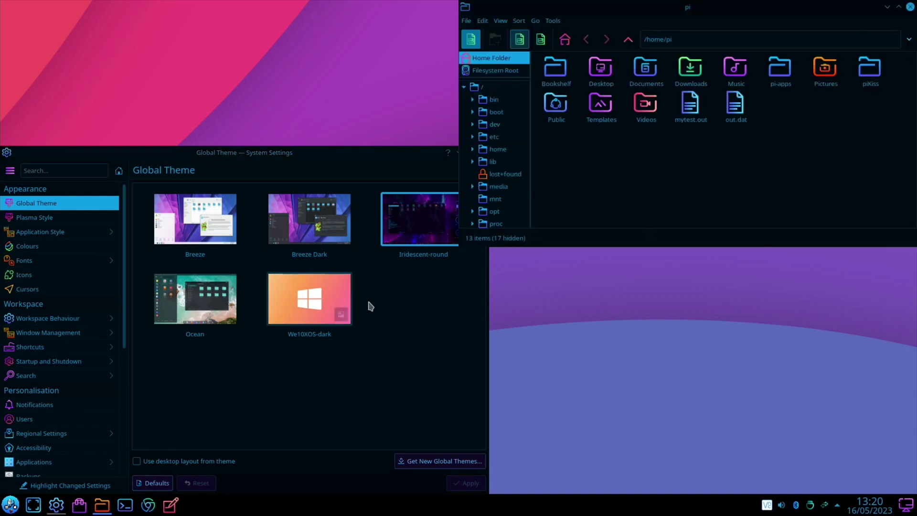
pyautogui.doubleClick(645, 72)
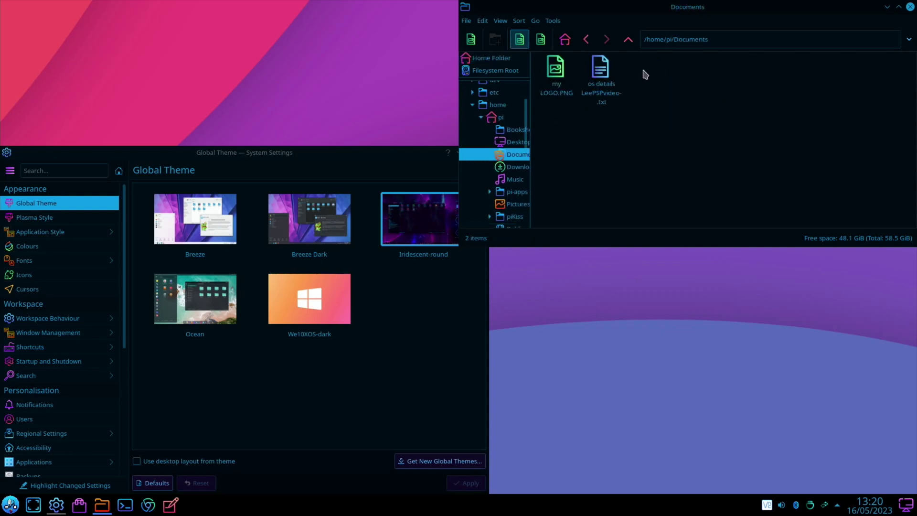
pyautogui.doubleClick(601, 74)
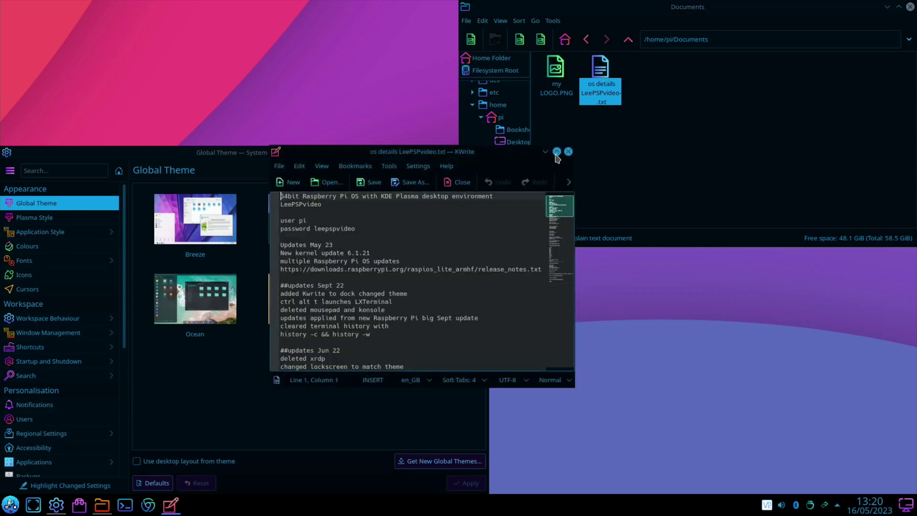
# Maximize KWrite and scroll the notes down toward the installed apps list
pyautogui.click(557, 151)
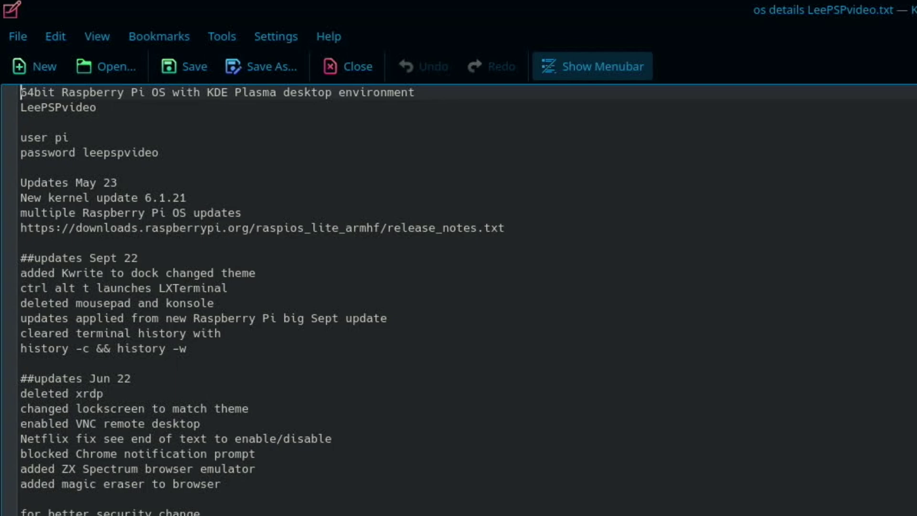
pyautogui.scroll(-3, 458, 296)
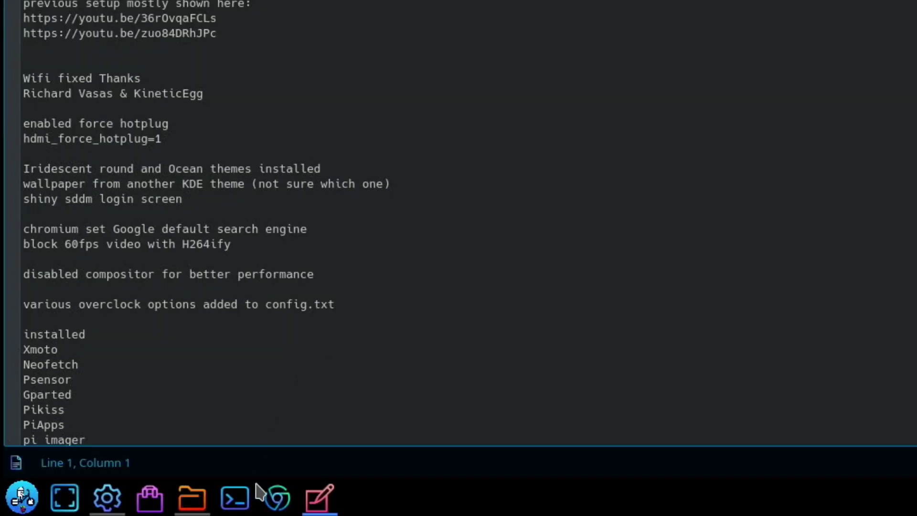
# Open /boot/config.txt in nano and browse its overclock lines (arm_freq=1800, over_voltage=6, gpu_freq=650)
pyautogui.click(239, 500)
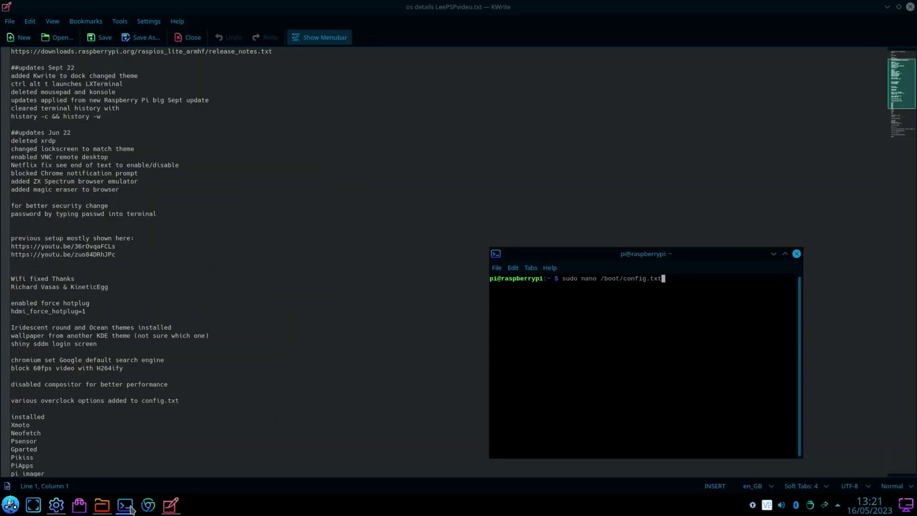
pyautogui.press('Return')
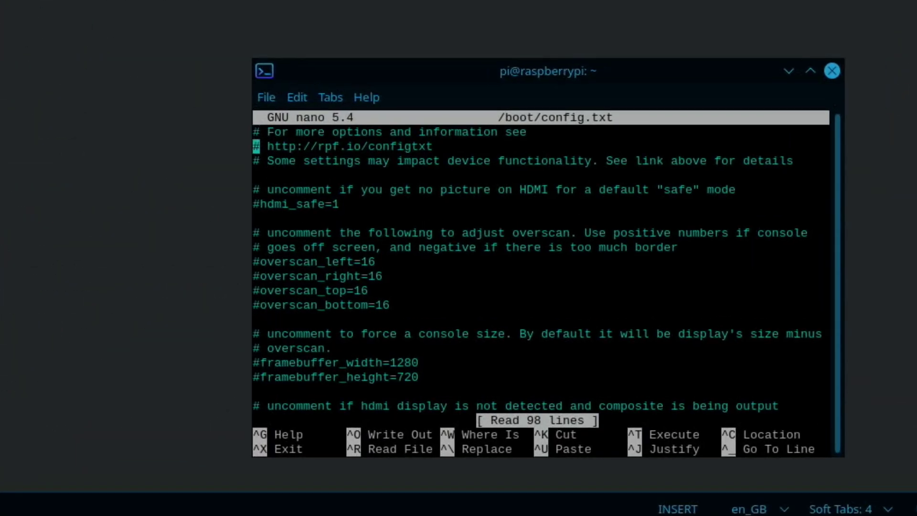
pyautogui.press('Down')
pyautogui.press('Down')
pyautogui.press('Down')
pyautogui.press('Down')
pyautogui.press('Down')
pyautogui.press('Down')
pyautogui.press('Down')
pyautogui.press('Down')
pyautogui.press('Down')
pyautogui.press('Down')
pyautogui.press('Down')
pyautogui.press('Down')
pyautogui.press('Down')
pyautogui.press('Down')
pyautogui.press('Down')
pyautogui.press('Down')
pyautogui.press('Down')
pyautogui.press('Down')
pyautogui.press('Down')
pyautogui.press('Down')
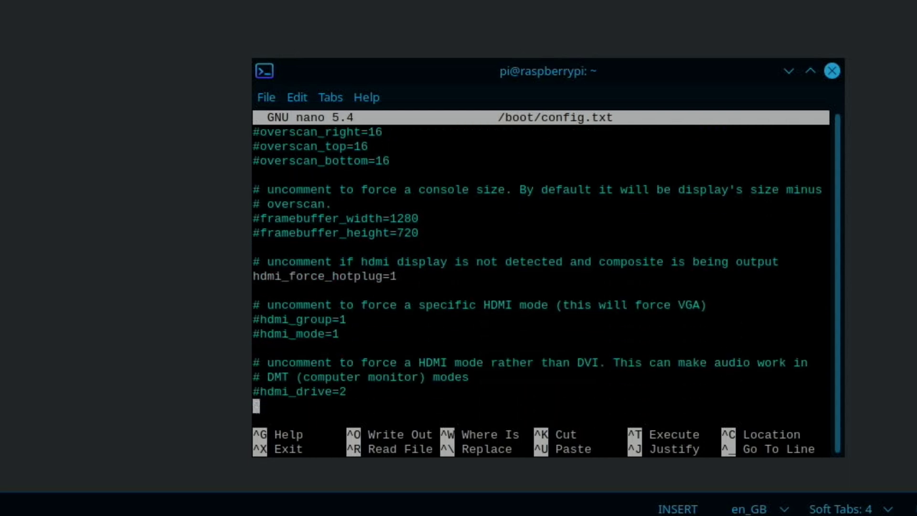
pyautogui.press('Down')
pyautogui.press('Down')
pyautogui.press('Down')
pyautogui.press('Down')
pyautogui.press('Down')
pyautogui.press('Down')
pyautogui.press('Down')
pyautogui.press('Down')
pyautogui.press('Down')
pyautogui.press('Down')
pyautogui.press('Down')
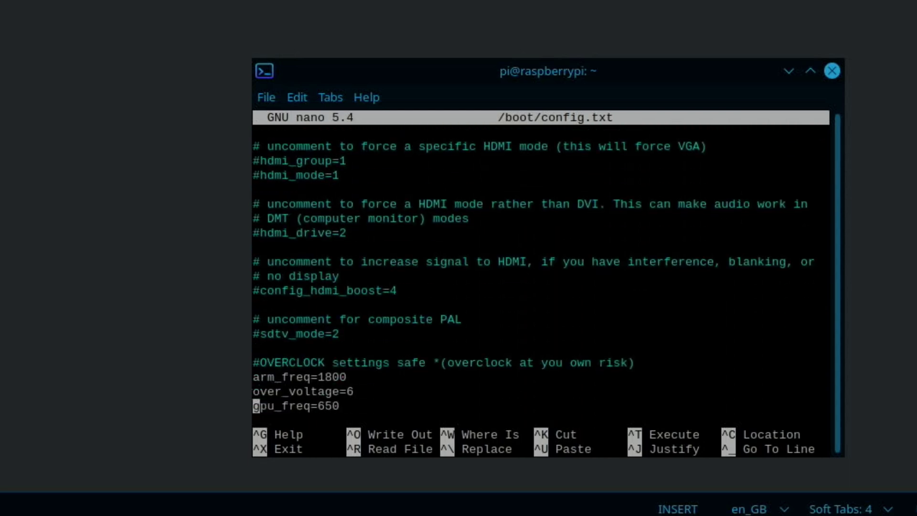
pyautogui.press('Down')
pyautogui.press('Down')
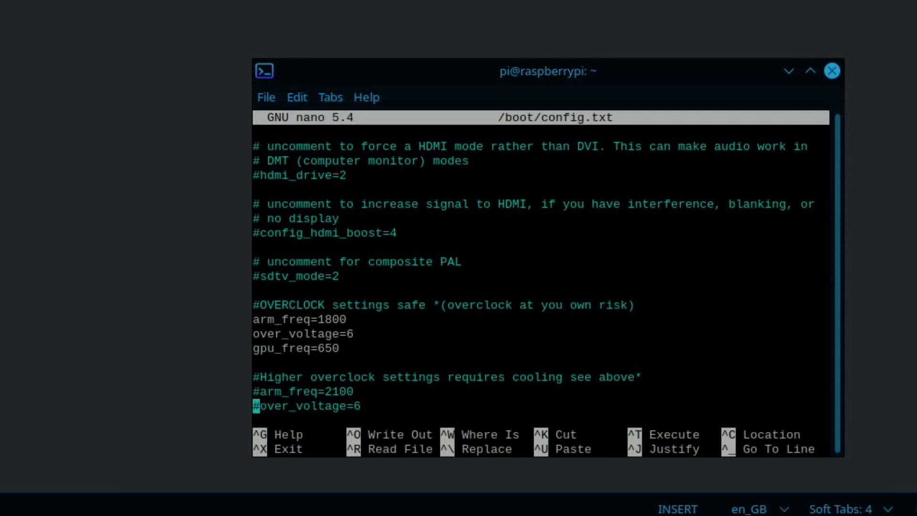
pyautogui.press('Up')
pyautogui.press('Up')
pyautogui.press('Up')
pyautogui.press('Up')
pyautogui.press('Up')
pyautogui.press('Up')
pyautogui.press('Down')
pyautogui.press('Down')
pyautogui.press('Down')
pyautogui.press('Down')
pyautogui.press('Down')
pyautogui.press('Down')
pyautogui.press('Down')
pyautogui.press('Down')
pyautogui.press('Down')
pyautogui.press('Down')
pyautogui.press('Down')
pyautogui.press('Down')
pyautogui.press('Down')
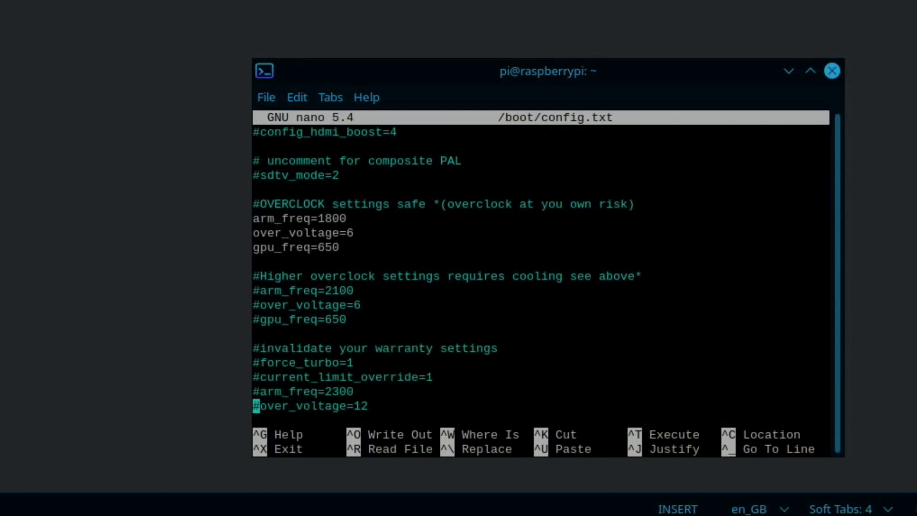
pyautogui.press('Down')
pyautogui.press('Down')
pyautogui.press('Down')
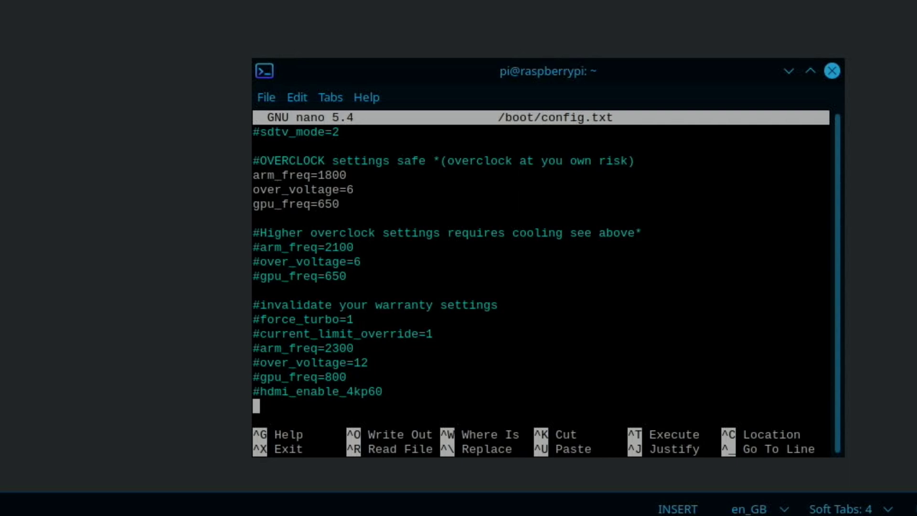
pyautogui.press('Down')
pyautogui.press('Down')
pyautogui.press('Down')
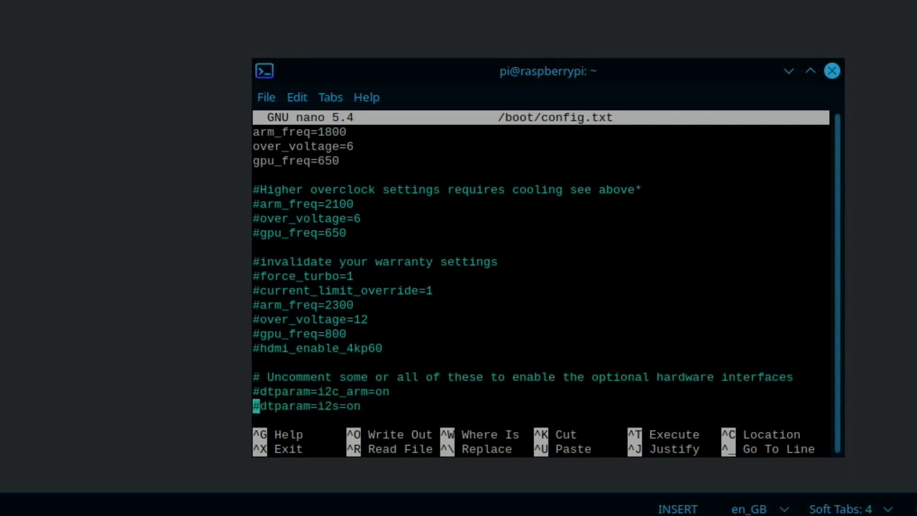
pyautogui.press('Up')
pyautogui.press('Up')
pyautogui.press('Up')
pyautogui.press('Up')
pyautogui.press('Up')
pyautogui.press('Up')
pyautogui.press('Up')
pyautogui.press('Up')
pyautogui.press('Up')
pyautogui.press('Up')
pyautogui.press('Up')
pyautogui.press('Up')
pyautogui.press('Up')
pyautogui.press('Up')
pyautogui.press('Up')
pyautogui.press('Up')
pyautogui.press('Up')
pyautogui.press('Up')
pyautogui.press('Up')
pyautogui.press('Up')
pyautogui.press('Up')
pyautogui.press('Up')
pyautogui.press('Down')
pyautogui.press('Down')
pyautogui.press('Down')
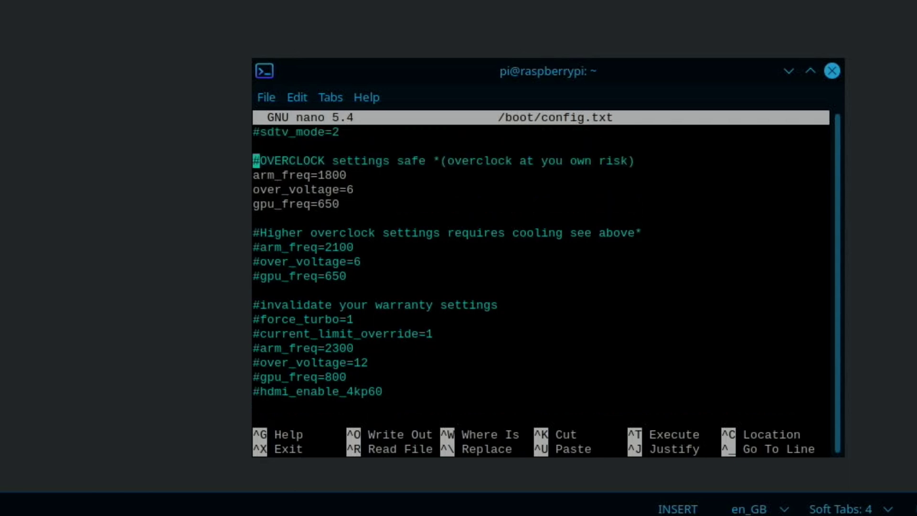
# Scroll the notes to the Netflix fix section, then close KWrite and the file manager
pyautogui.press('Down')
pyautogui.press('Down')
pyautogui.press('Down')
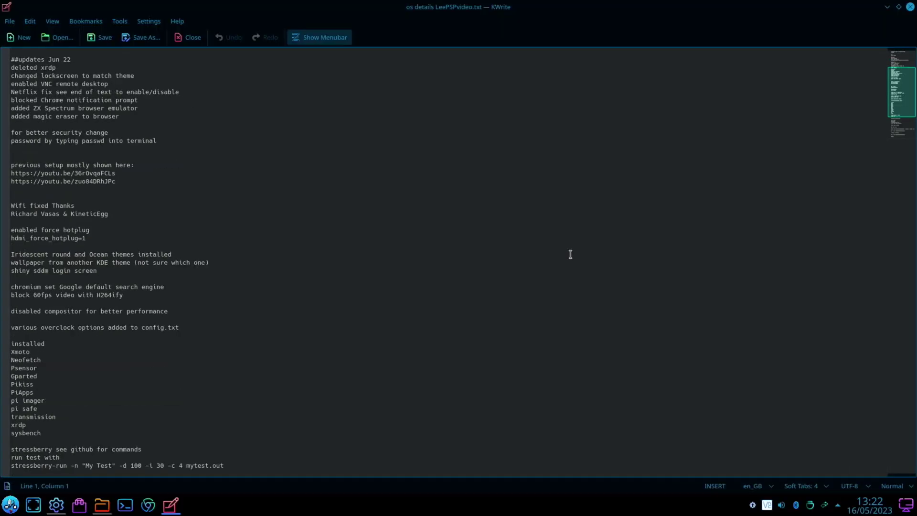
pyautogui.scroll(-2, 569, 254)
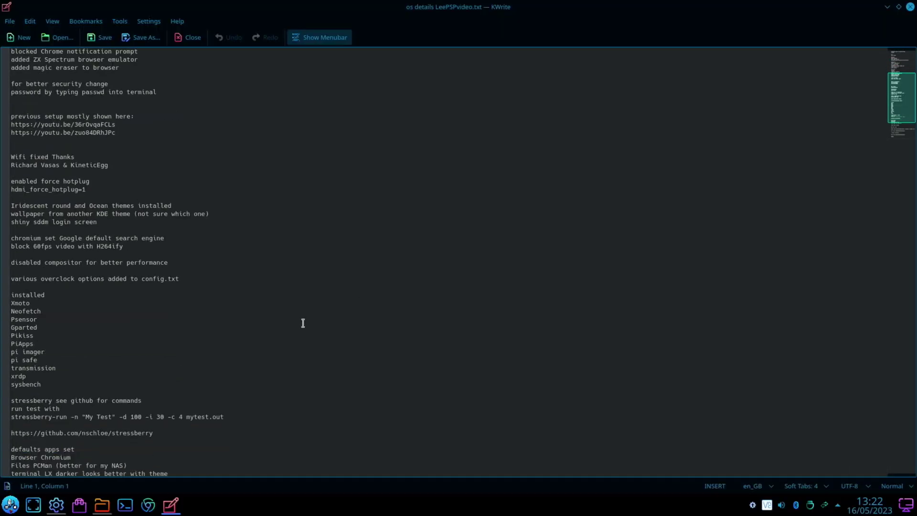
pyautogui.scroll(-4, 134, 339)
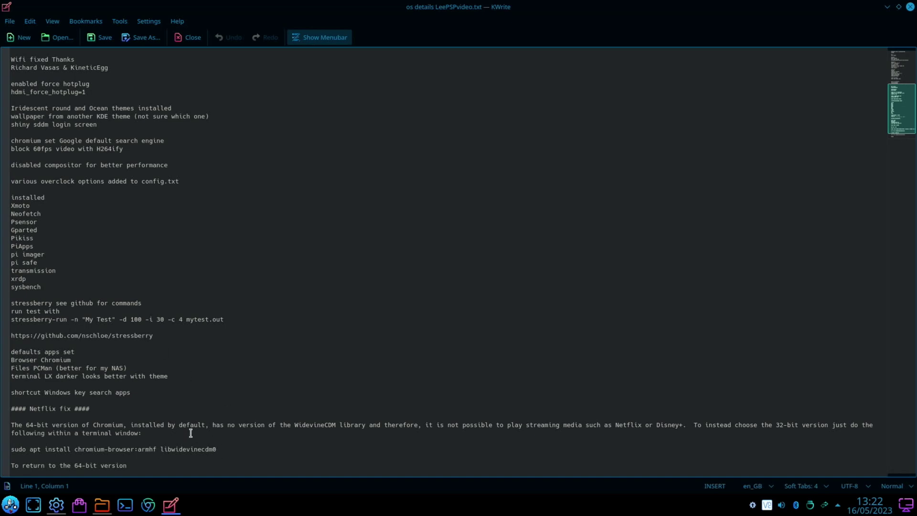
pyautogui.scroll(-2, 190, 432)
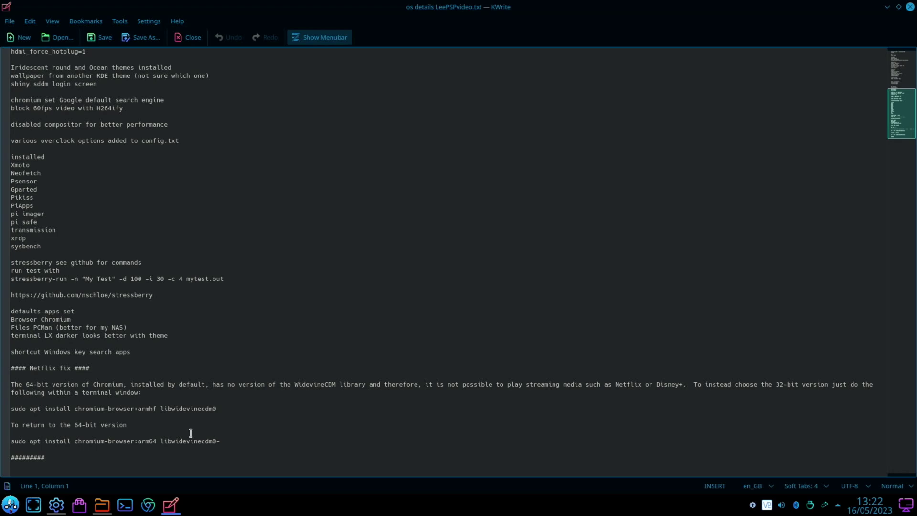
pyautogui.click(909, 6)
pyautogui.click(909, 7)
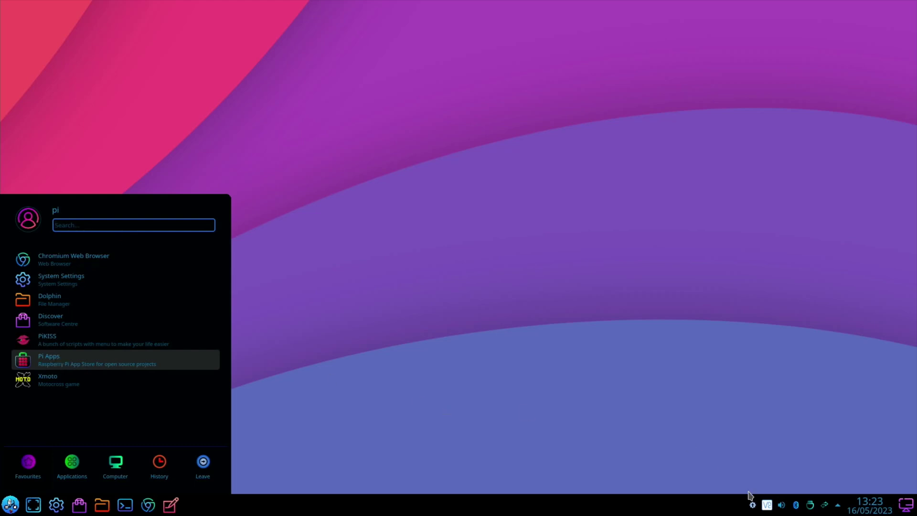
# Open Discover's pending updates from the tray and untick the rpi-eeprom update
pyautogui.click(753, 506)
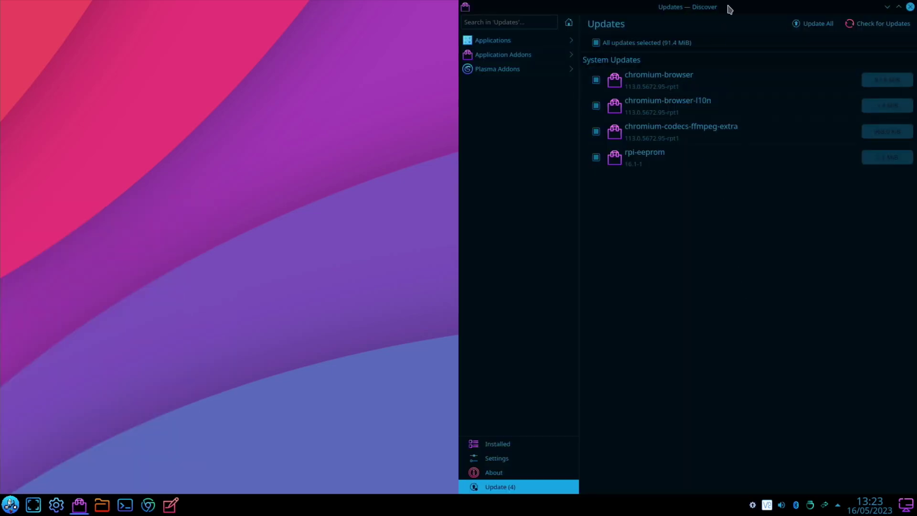
pyautogui.click(647, 162)
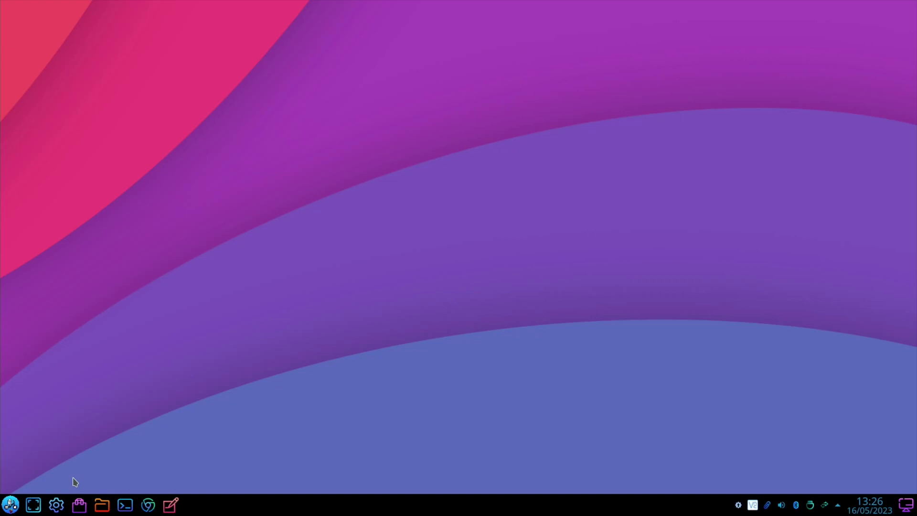
# Launch PiSafe by searching 'pi', view its MAIN MENU, then close it
pyautogui.press('super')
pyautogui.write('pi')
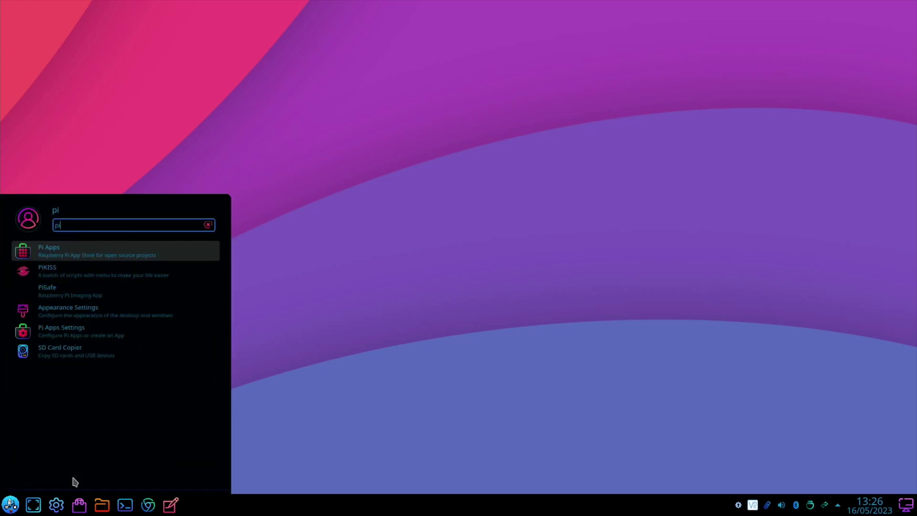
pyautogui.click(92, 292)
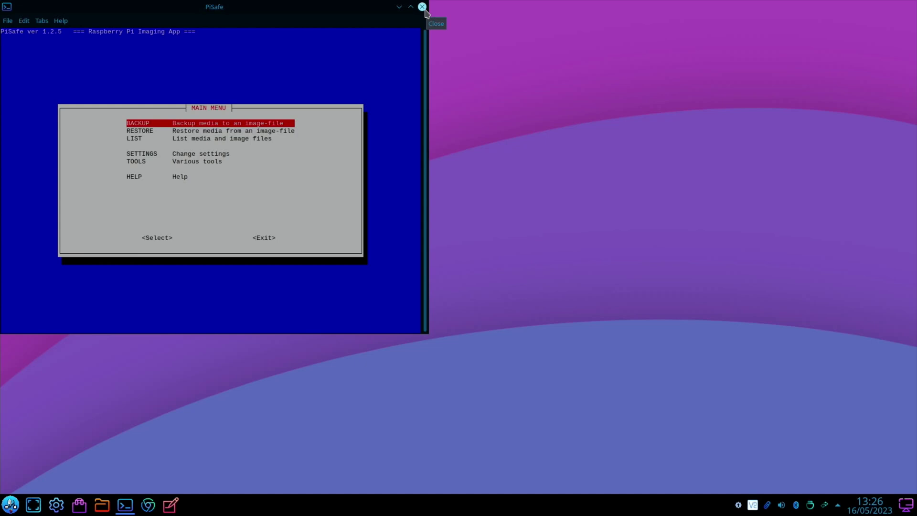
pyautogui.click(422, 7)
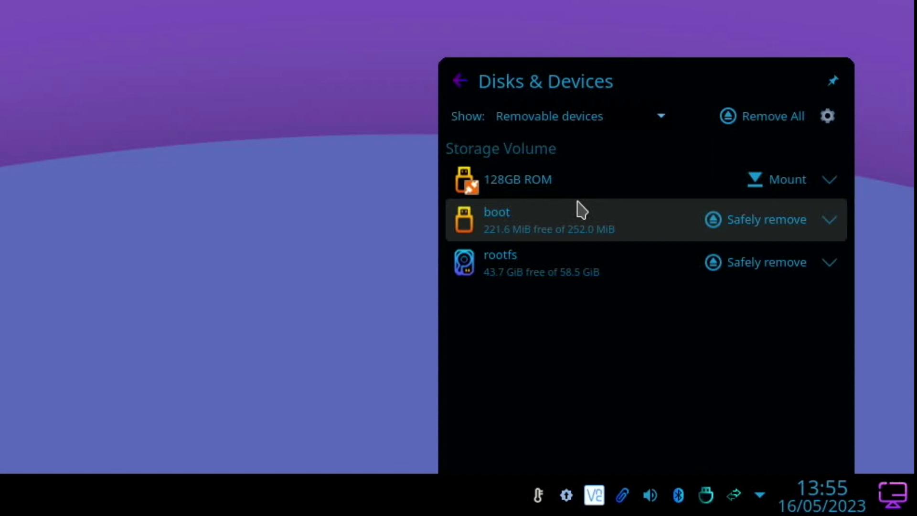
# Mount the 128GB ROM drive and view its 39 items in the file manager
pyautogui.click(786, 191)
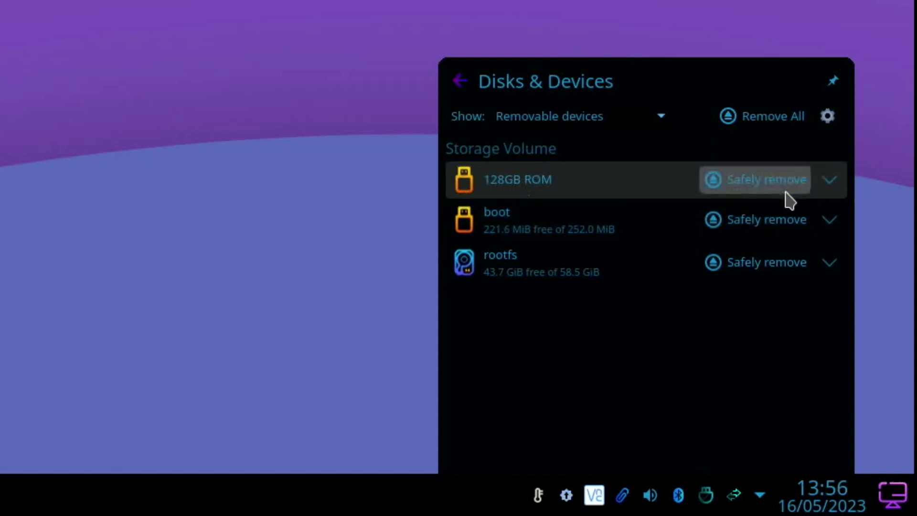
pyautogui.click(611, 188)
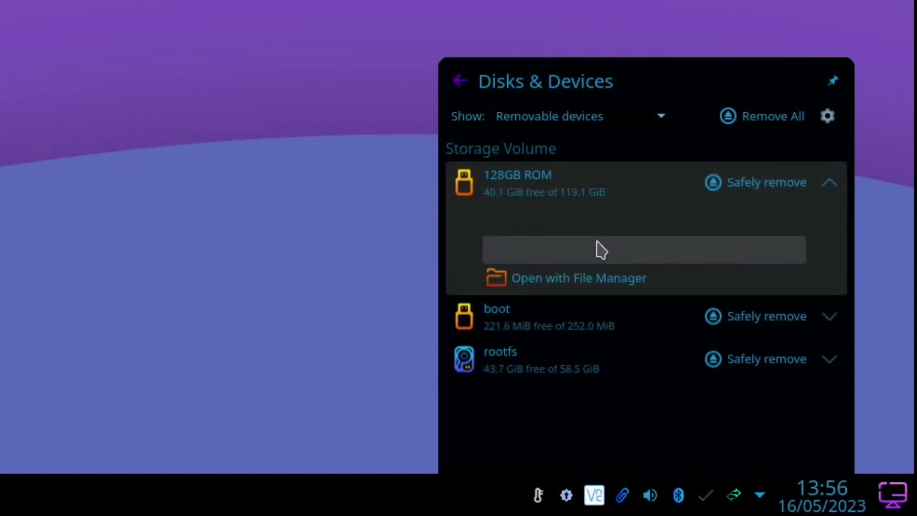
pyautogui.click(557, 281)
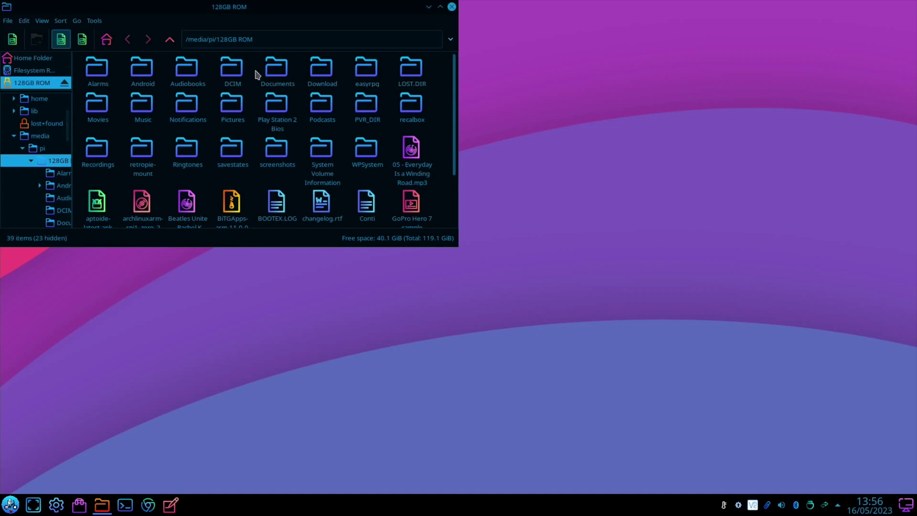
# Copy the Google Drive URL from the 'kde Google drive link' file, then launch Chromium
pyautogui.scroll(-2, 227, 93)
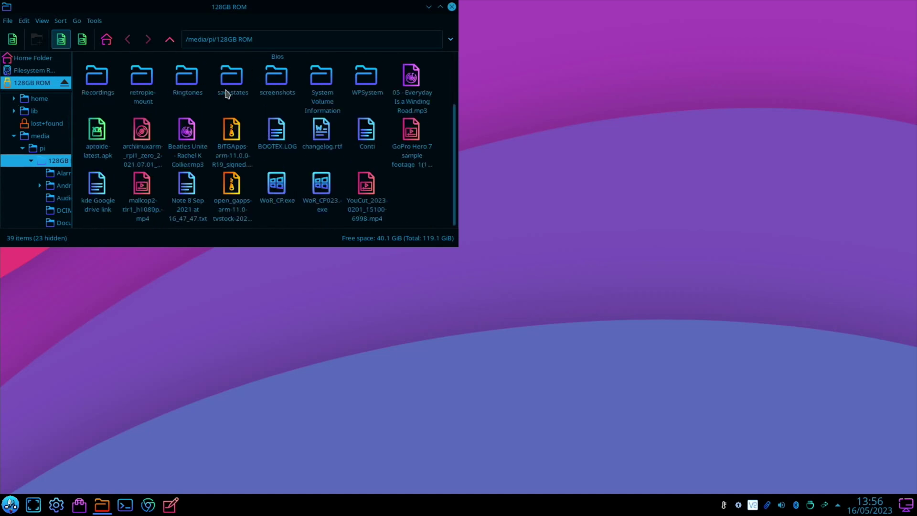
pyautogui.doubleClick(97, 183)
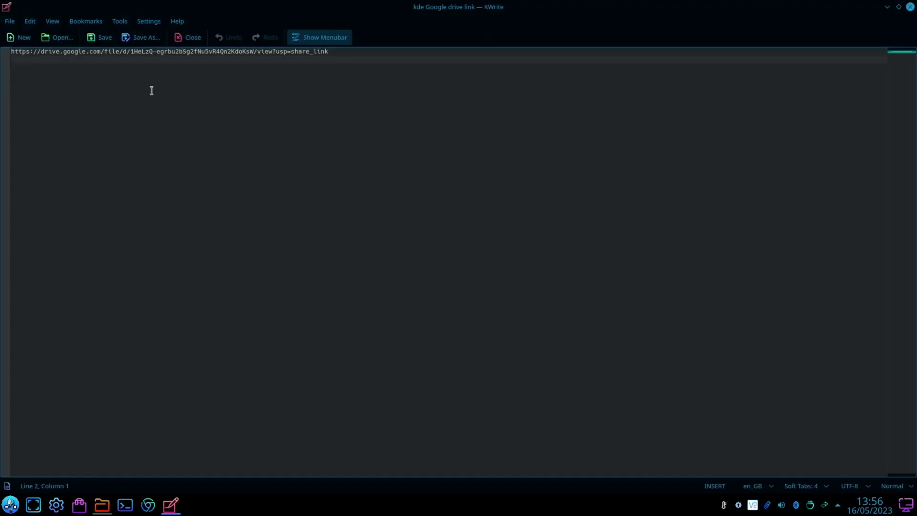
pyautogui.hotkey('ctrl', 'a')
pyautogui.hotkey('ctrl', 'c')
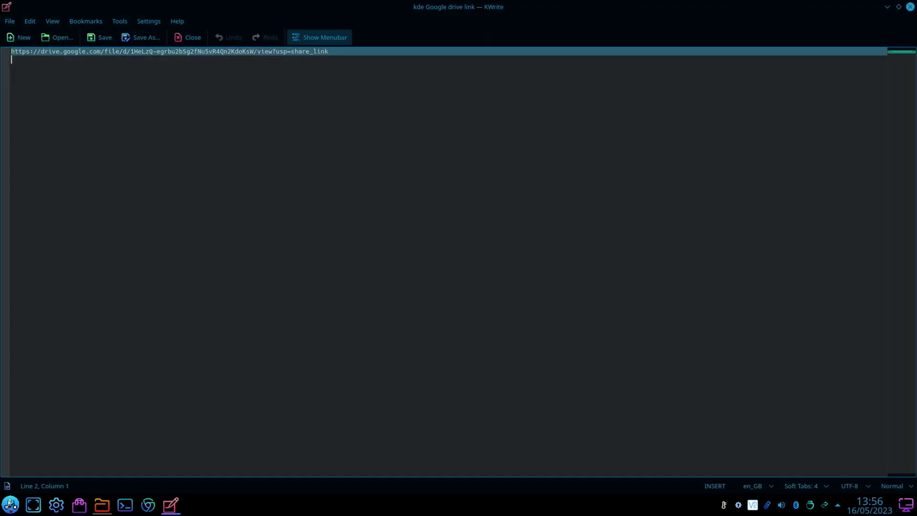
pyautogui.click(148, 504)
# Load the 2023-05-15-KDE-Plasma-Leepspvideo.img.zip Drive page from the copied link, then close Chromium
pyautogui.hotkey('ctrl', 'v')
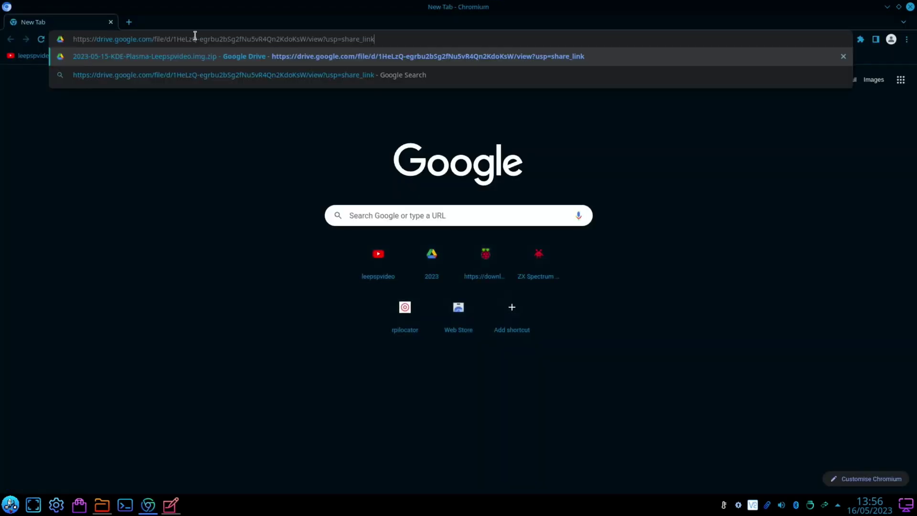
pyautogui.press('Return')
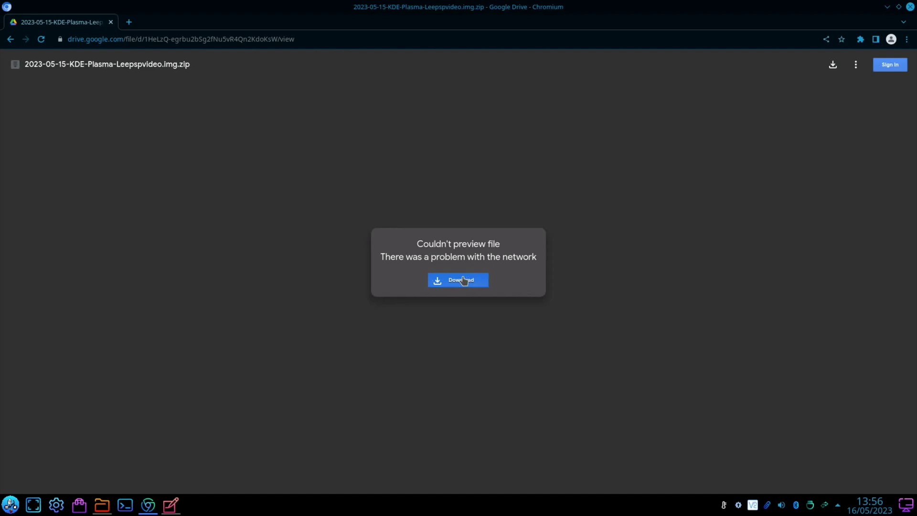
pyautogui.click(910, 7)
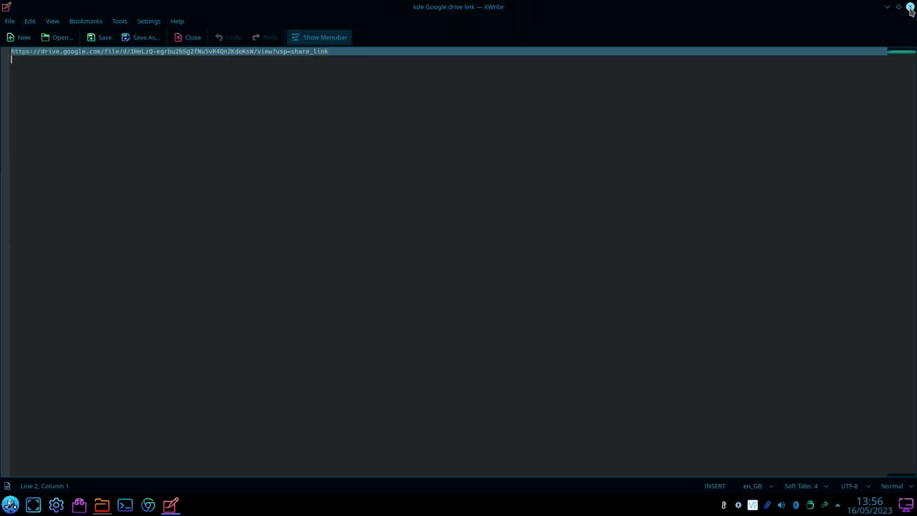
# Show /home/pi/Downloads in the file manager, containing the downloaded KDE Plasma image zip
pyautogui.click(109, 509)
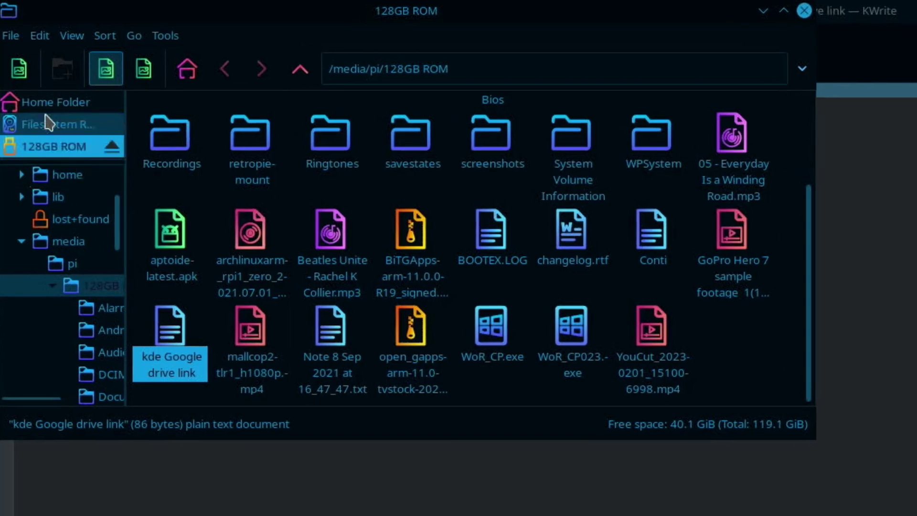
pyautogui.click(43, 104)
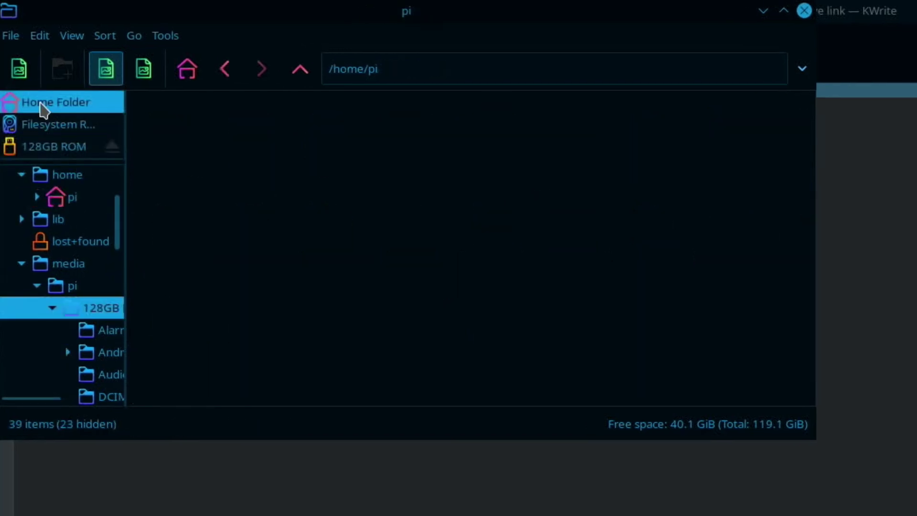
pyautogui.doubleClick(414, 125)
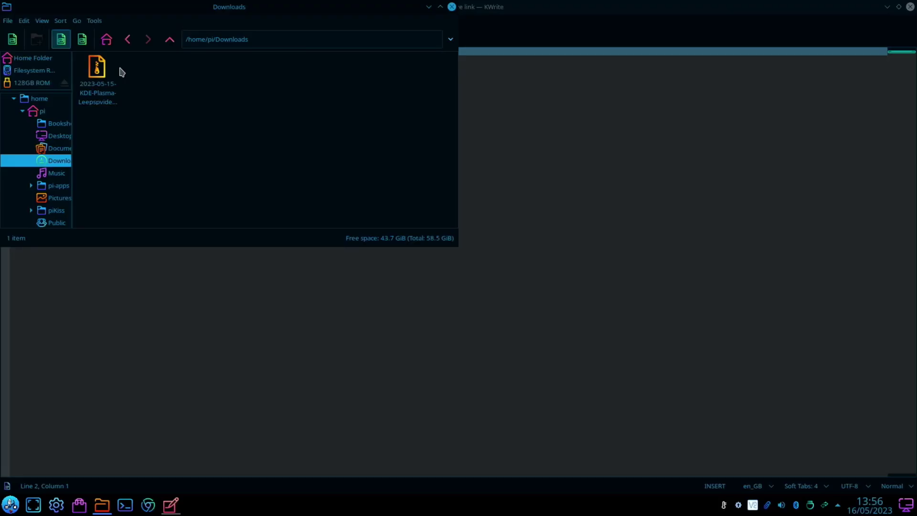
# Launch Raspberry Pi Imager via 'ima' and choose the downloaded KDE Plasma zip as a custom OS
pyautogui.press('super')
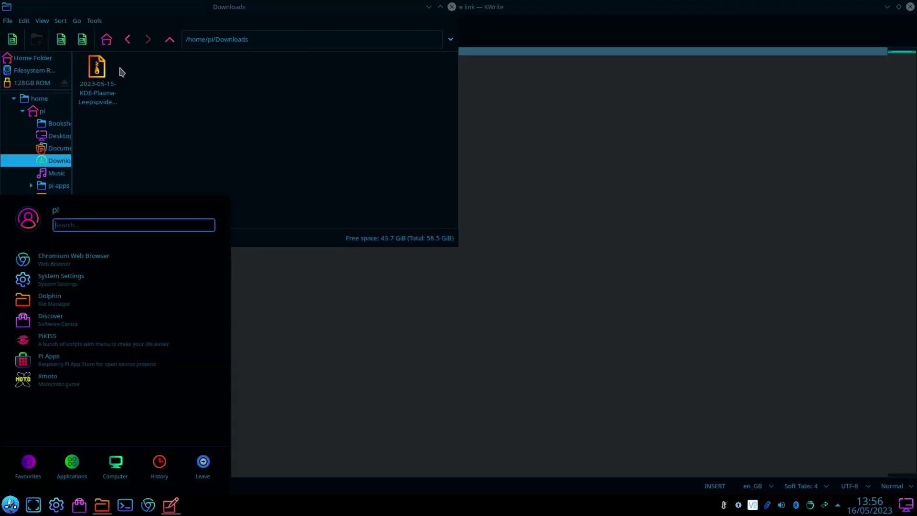
pyautogui.write('ima')
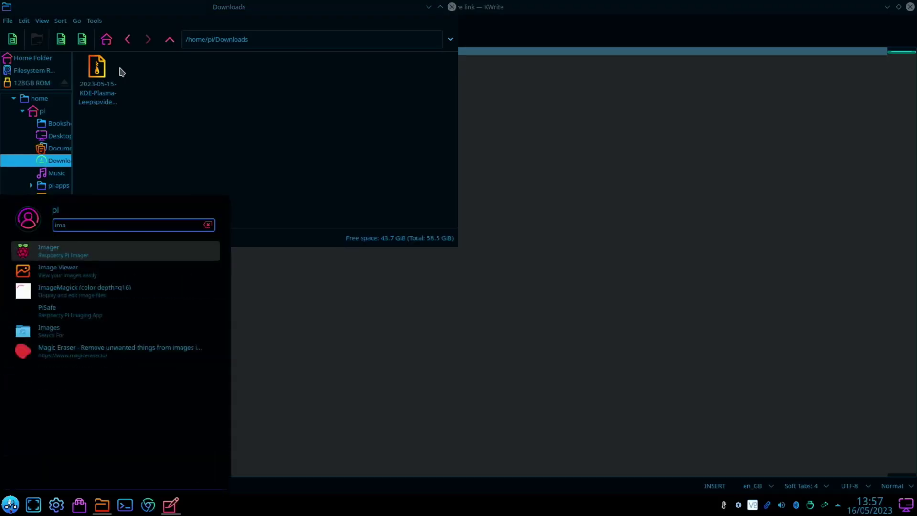
pyautogui.press('Return')
pyautogui.click(348, 289)
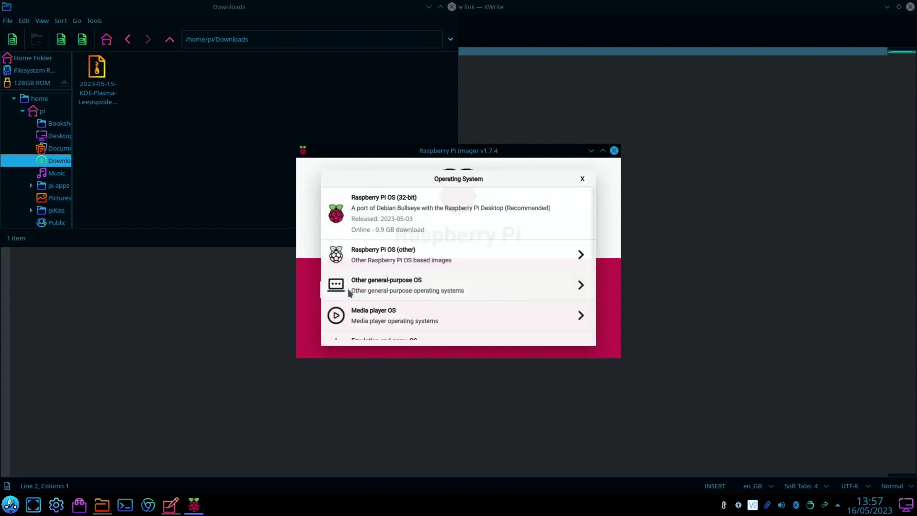
pyautogui.scroll(-5, 349, 293)
pyautogui.click(357, 320)
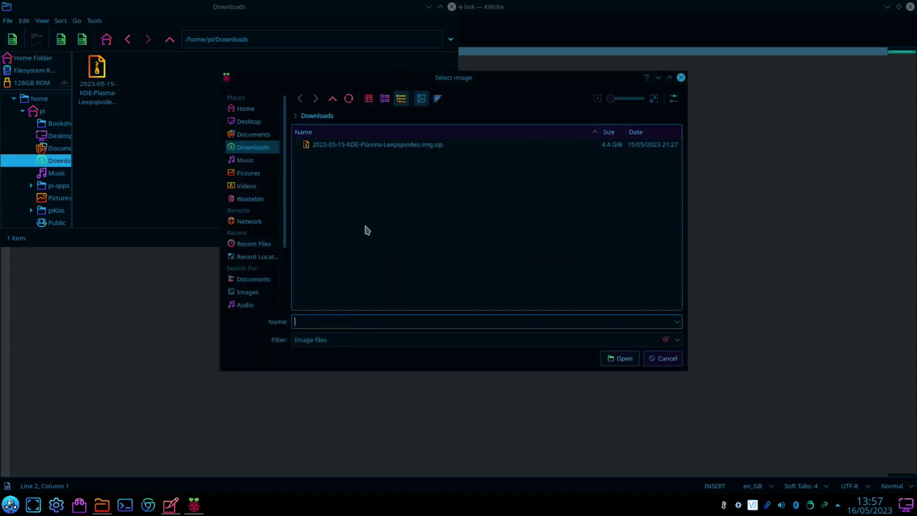
pyautogui.doubleClick(373, 147)
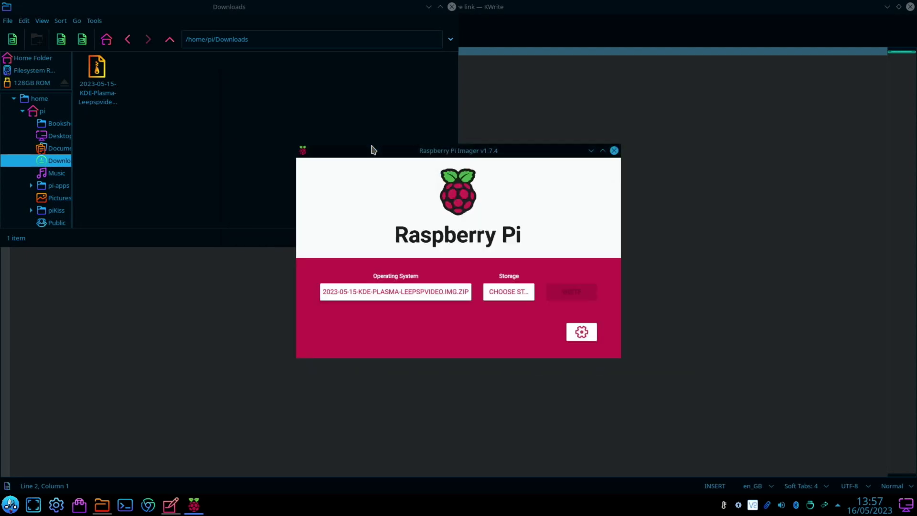
# Select the 128GB ROM device as the target storage, then close Imager
pyautogui.click(514, 296)
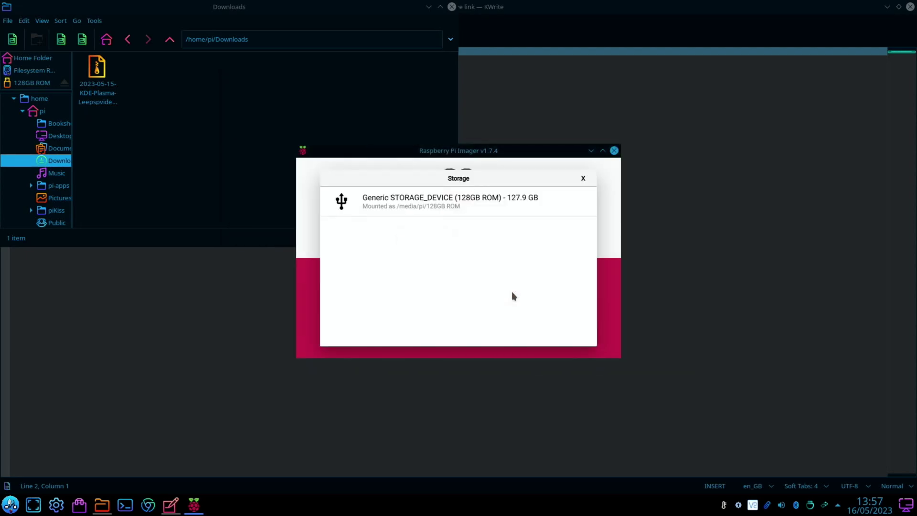
pyautogui.click(464, 201)
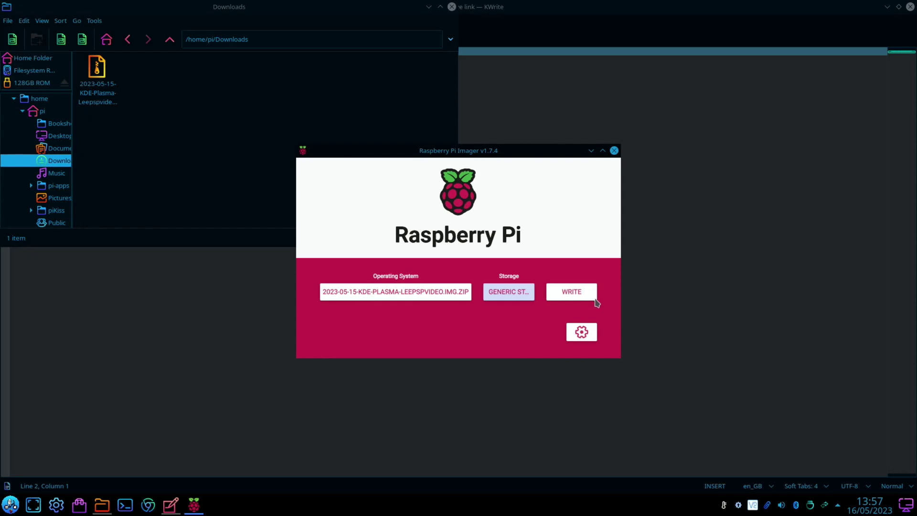
pyautogui.click(614, 150)
# Close the remaining file manager and editor windows to leave the bare desktop
pyautogui.click(452, 7)
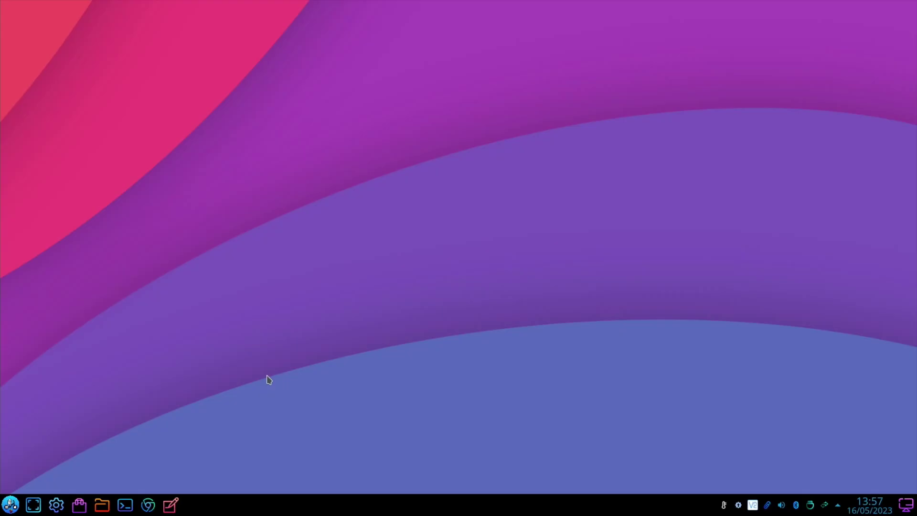